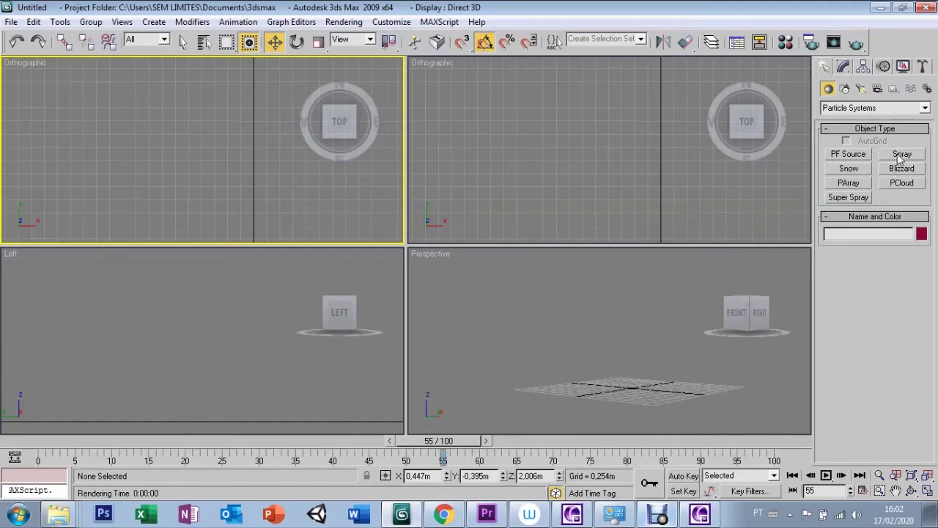
Create the Snow01 particle emitter as a rectangle drawn in the Top viewport
{"action": "left_click", "coordinate": [848, 168]}
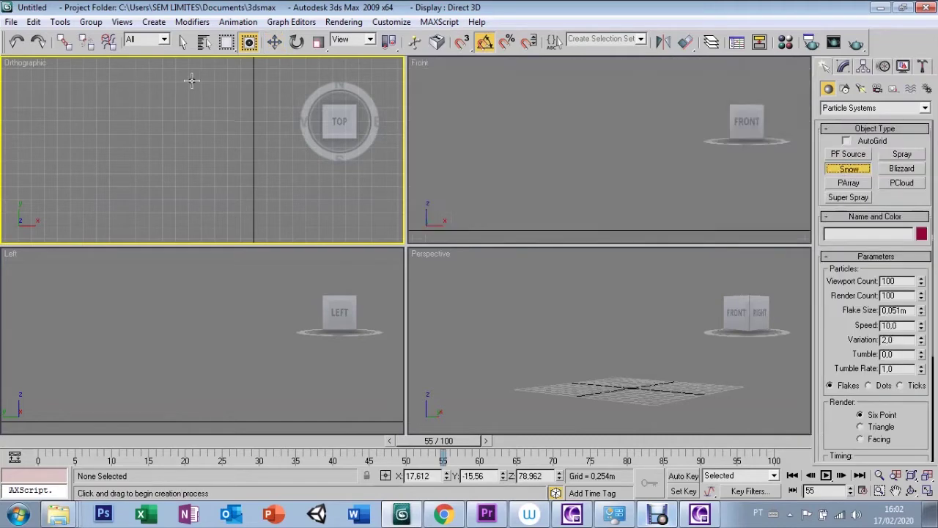
{"action": "mouse_move", "coordinate": [75, 99]}
{"action": "left_mouse_down"}
{"action": "mouse_move", "coordinate": [286, 210]}
{"action": "mouse_move", "coordinate": [289, 194]}
{"action": "left_mouse_up"}
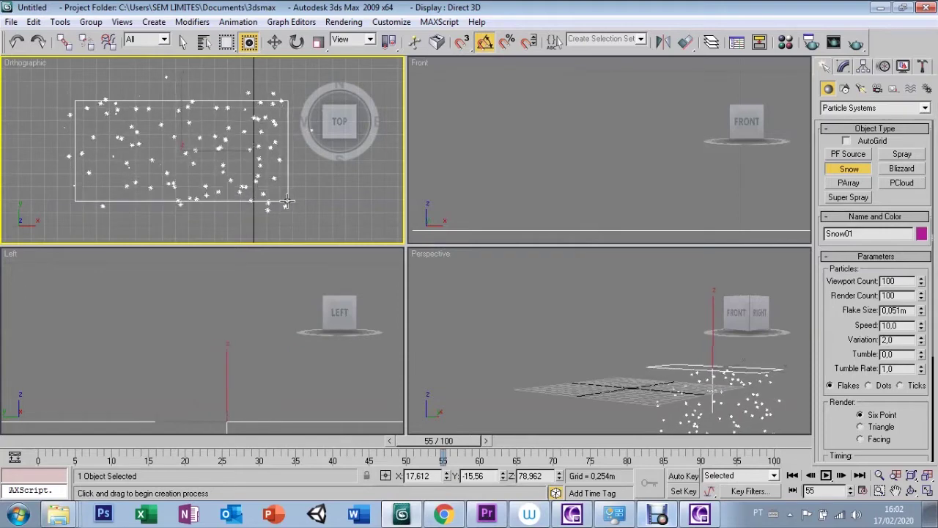
{"action": "key", "text": "w"}
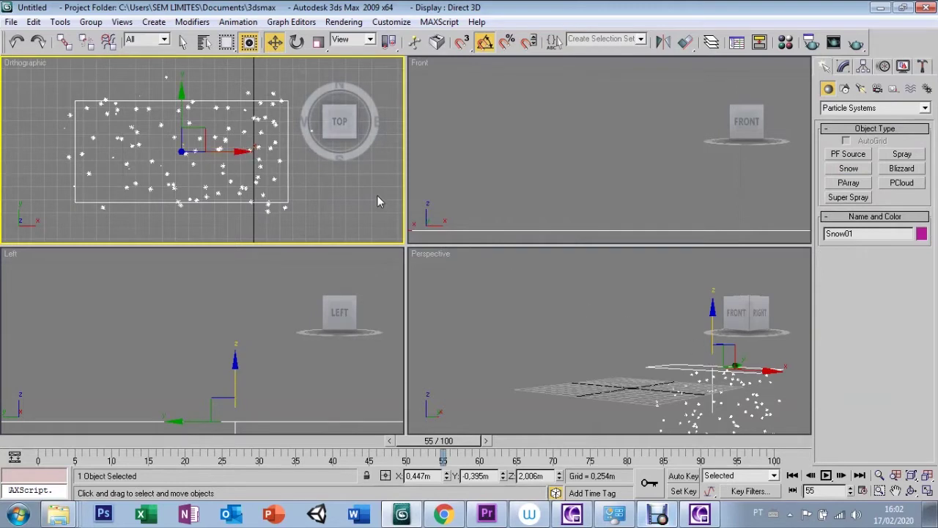
Move Snow01 left above the grid, preview the snowfall, and set Viewport Count to 200
{"action": "mouse_move", "coordinate": [767, 373]}
{"action": "left_mouse_down"}
{"action": "mouse_move", "coordinate": [627, 374]}
{"action": "mouse_move", "coordinate": [573, 362]}
{"action": "mouse_move", "coordinate": [628, 364]}
{"action": "mouse_move", "coordinate": [631, 277]}
{"action": "mouse_move", "coordinate": [682, 250]}
{"action": "left_mouse_up"}
{"action": "mouse_move", "coordinate": [439, 448]}
{"action": "left_mouse_down"}
{"action": "mouse_move", "coordinate": [173, 449]}
{"action": "mouse_move", "coordinate": [509, 461]}
{"action": "left_mouse_up"}
{"action": "key", "text": "w"}
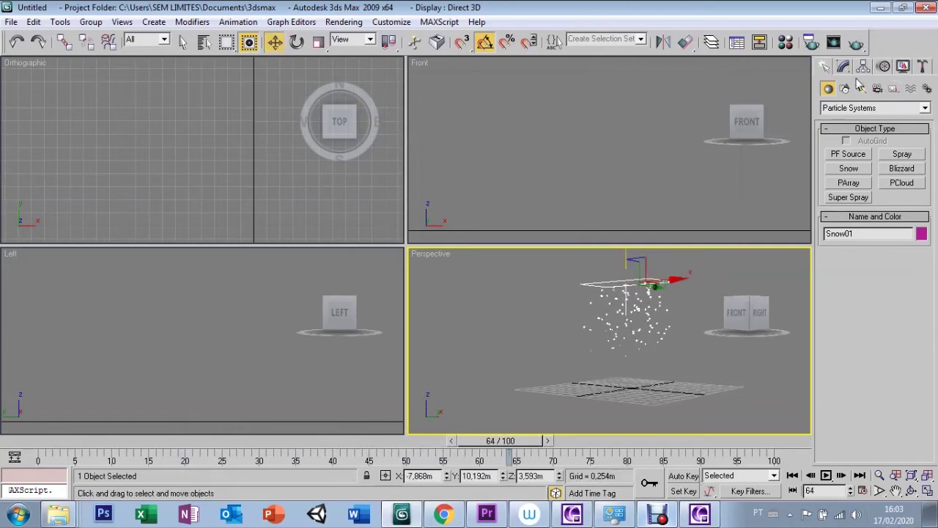
{"action": "left_click", "coordinate": [844, 68]}
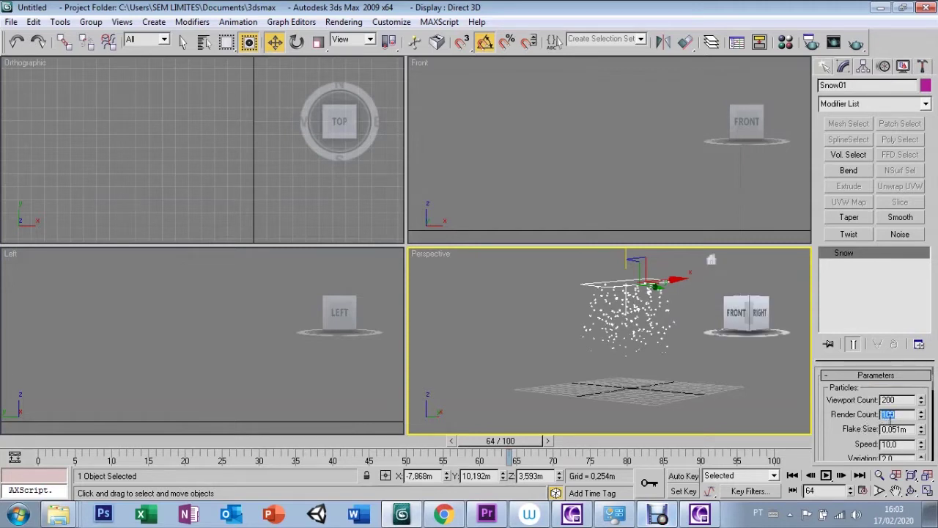
{"action": "type", "text": "200"}
{"action": "left_click_drag", "start_coordinate": [847, 444], "coordinate": [849, 424]}
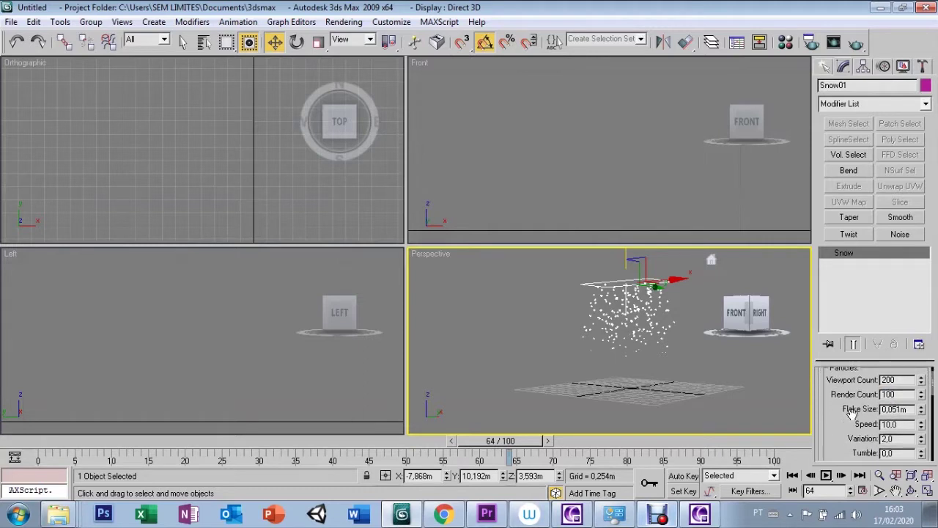
Set Flake Size to 0,6m and Speed to 50
{"action": "double_click", "coordinate": [910, 412]}
{"action": "key", "text": "BackSpace"}
{"action": "type", "text": "6"}
{"action": "key", "text": "Return"}
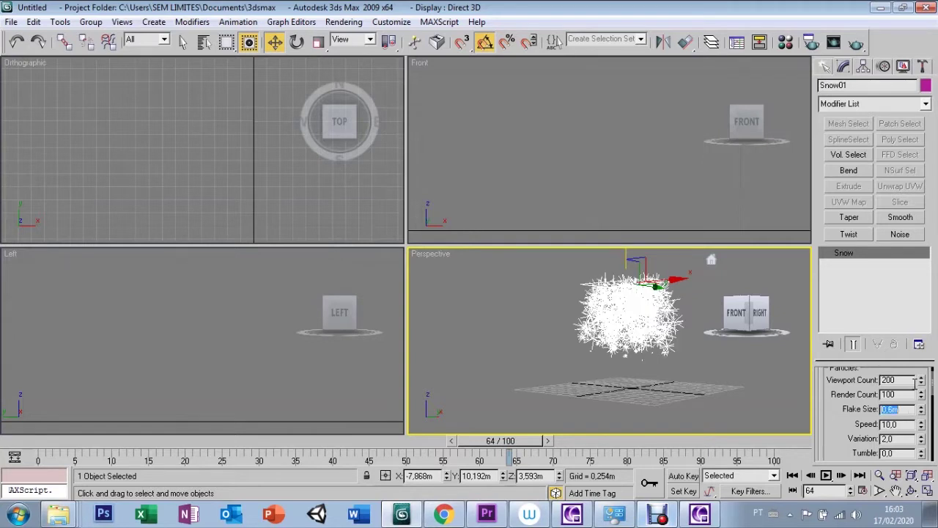
{"action": "key", "text": "Tab"}
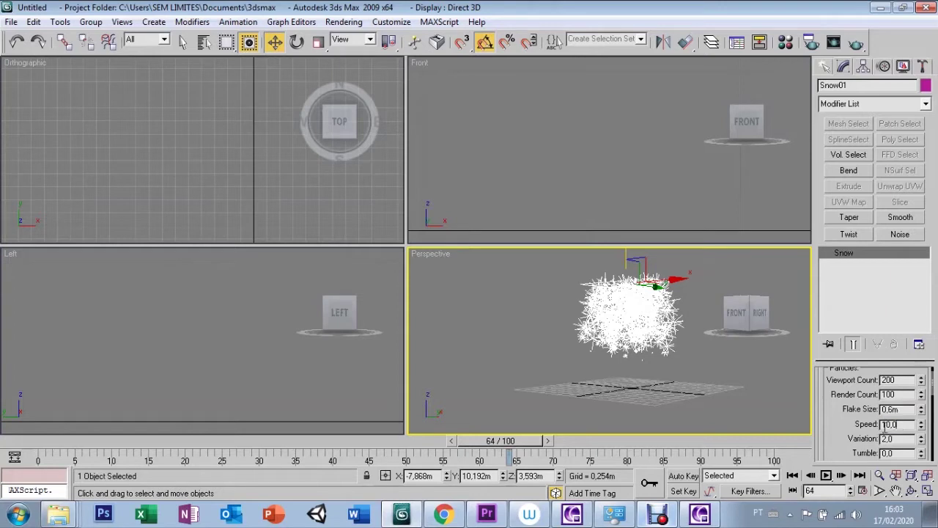
{"action": "type", "text": "50"}
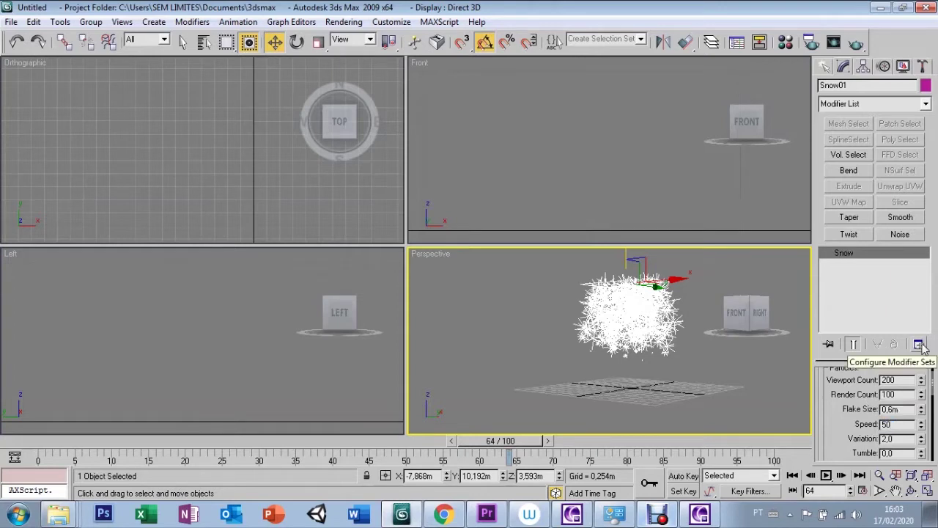
{"action": "key", "text": "Return"}
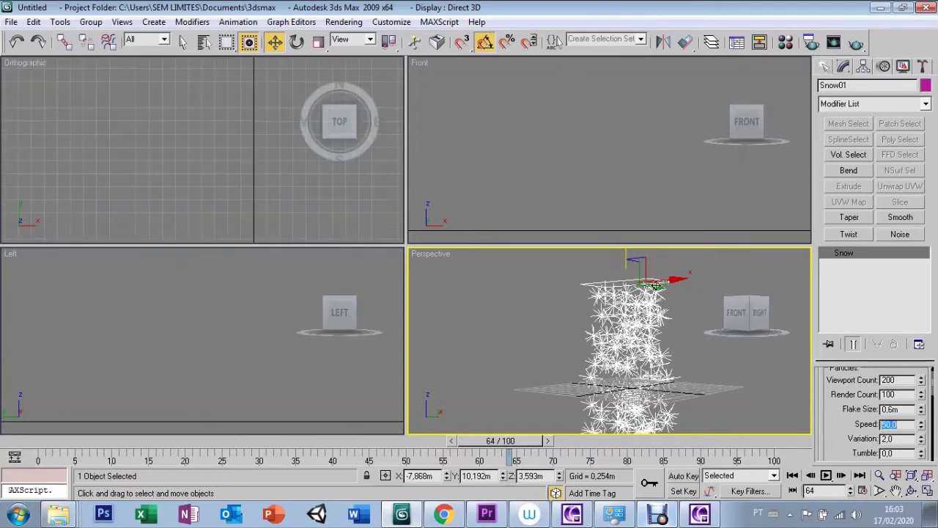
Preview the faster snow, set Variation to 70, then return to frame 0
{"action": "mouse_move", "coordinate": [515, 452]}
{"action": "left_mouse_down"}
{"action": "mouse_move", "coordinate": [469, 444]}
{"action": "mouse_move", "coordinate": [84, 444]}
{"action": "mouse_move", "coordinate": [395, 473]}
{"action": "mouse_move", "coordinate": [438, 444]}
{"action": "left_mouse_up"}
{"action": "key", "text": "w"}
{"action": "left_click_drag", "start_coordinate": [838, 446], "coordinate": [837, 422]}
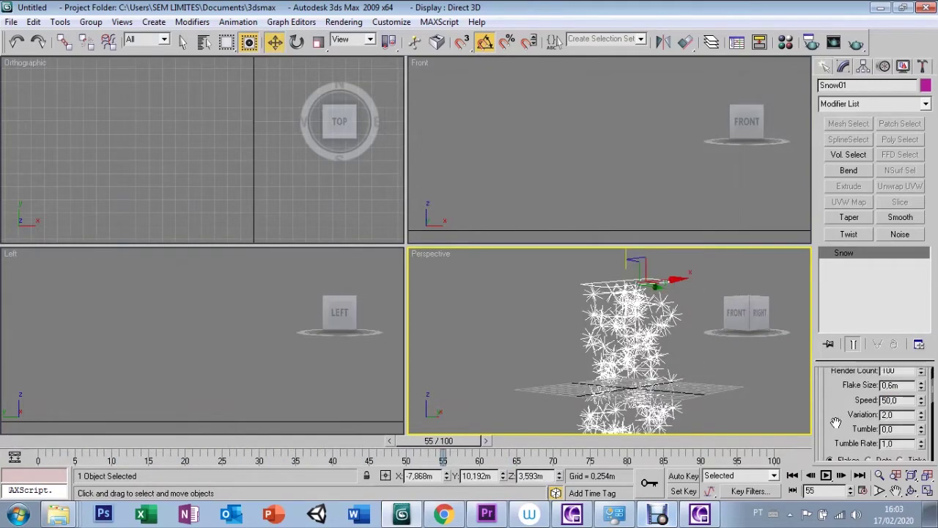
{"action": "left_click_drag", "start_coordinate": [922, 415], "coordinate": [922, 396]}
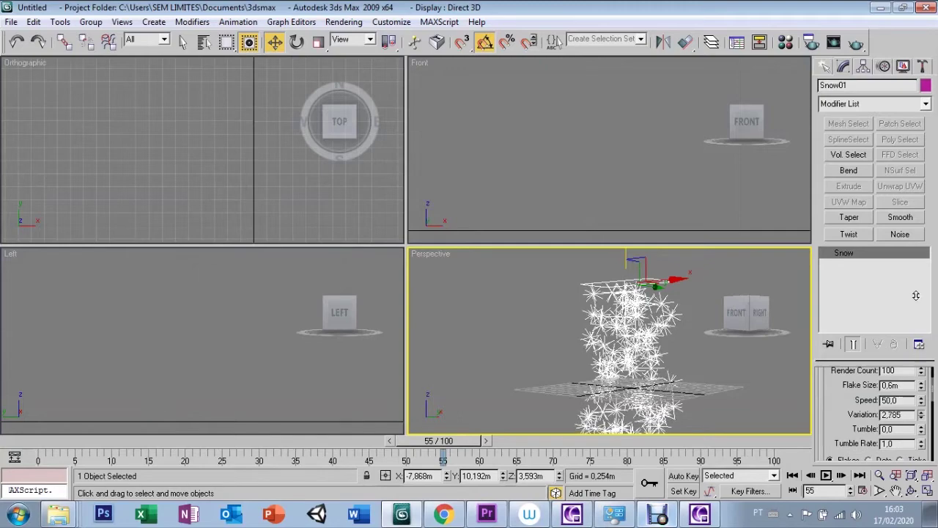
{"action": "double_click", "coordinate": [903, 417]}
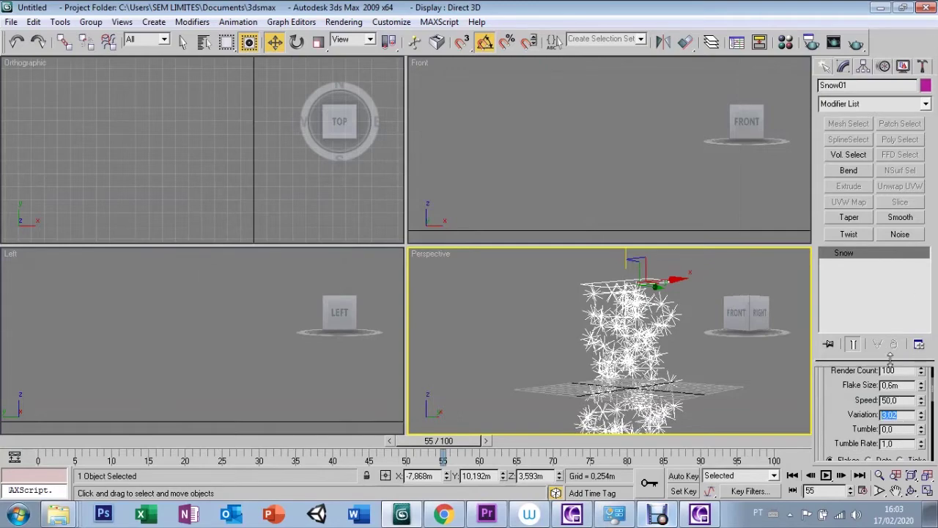
{"action": "type", "text": "70"}
{"action": "key", "text": "Return"}
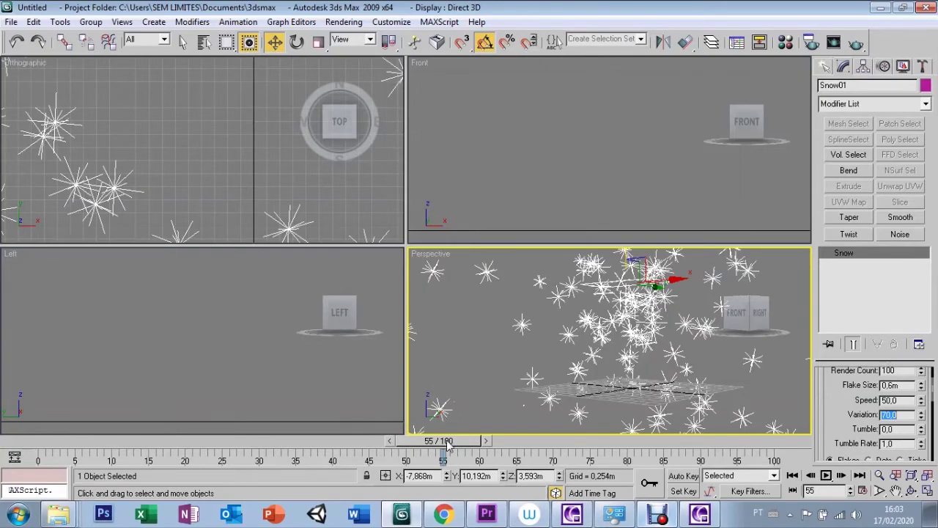
{"action": "left_click_drag", "start_coordinate": [447, 444], "coordinate": [627, 460]}
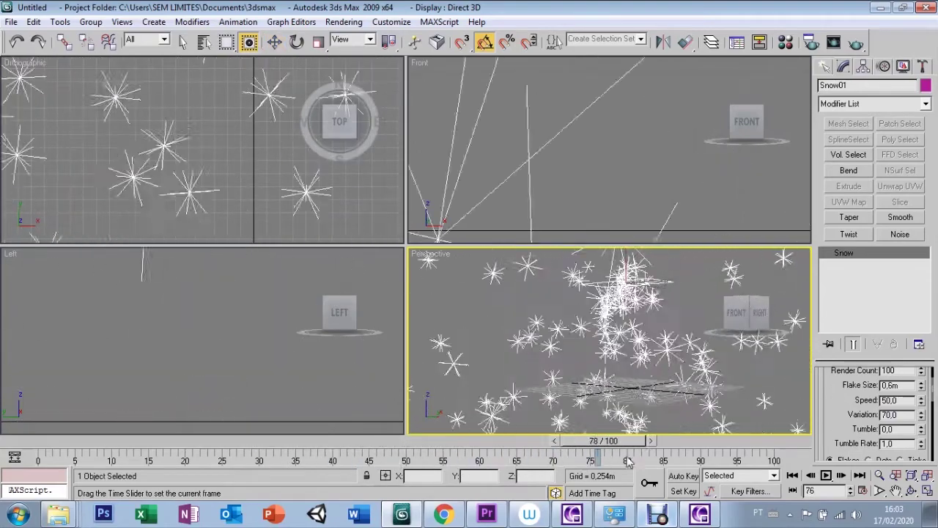
{"action": "left_click_drag", "start_coordinate": [627, 460], "coordinate": [73, 460]}
Give the flakes a small Tumble of 0,11 and preview it at frame 22
{"action": "key", "text": "w"}
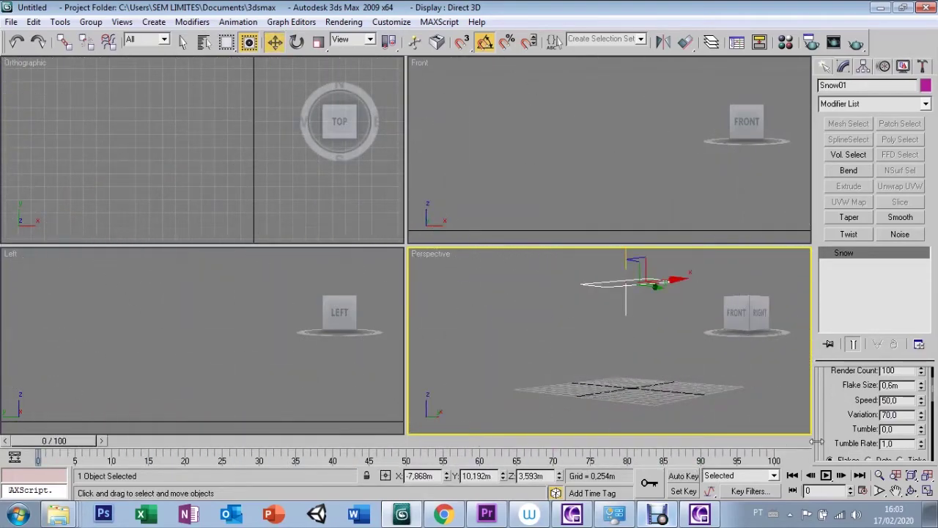
{"action": "scroll", "coordinate": [837, 431], "scroll_direction": "down", "scroll_amount": 1}
{"action": "left_click_drag", "start_coordinate": [924, 417], "coordinate": [924, 407]}
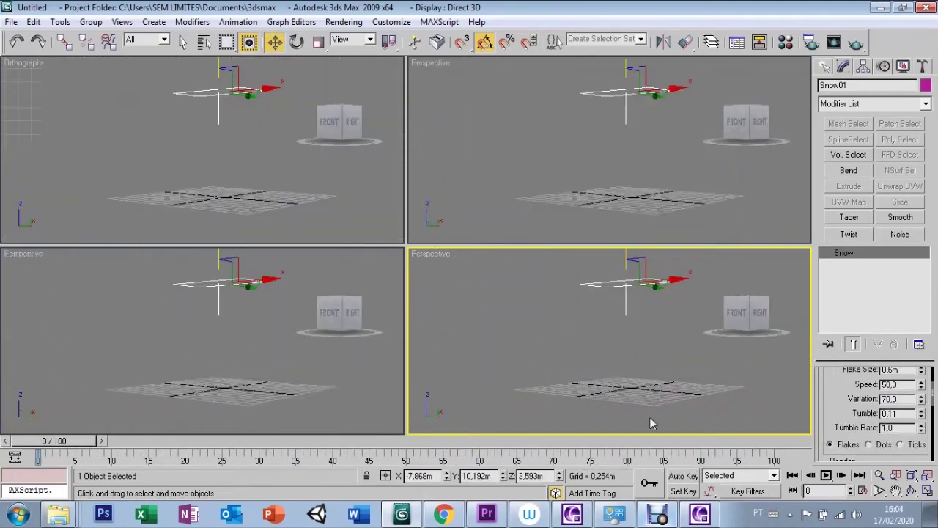
{"action": "left_click_drag", "start_coordinate": [87, 440], "coordinate": [261, 452]}
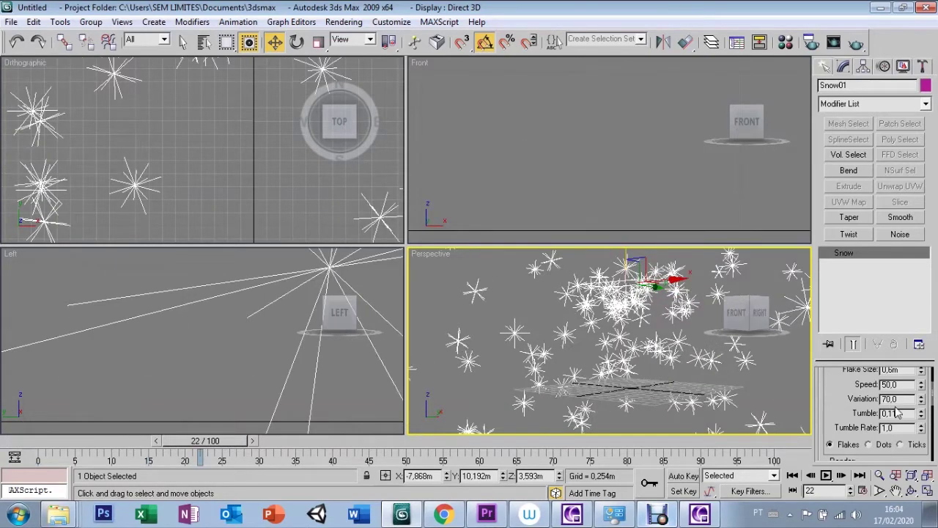
Raise Tumble to 0.48, set Tumble Rate to 2.25, and display particles as Dots
{"action": "scroll", "coordinate": [924, 418], "scroll_direction": "down", "scroll_amount": 2}
{"action": "left_click", "coordinate": [922, 382]}
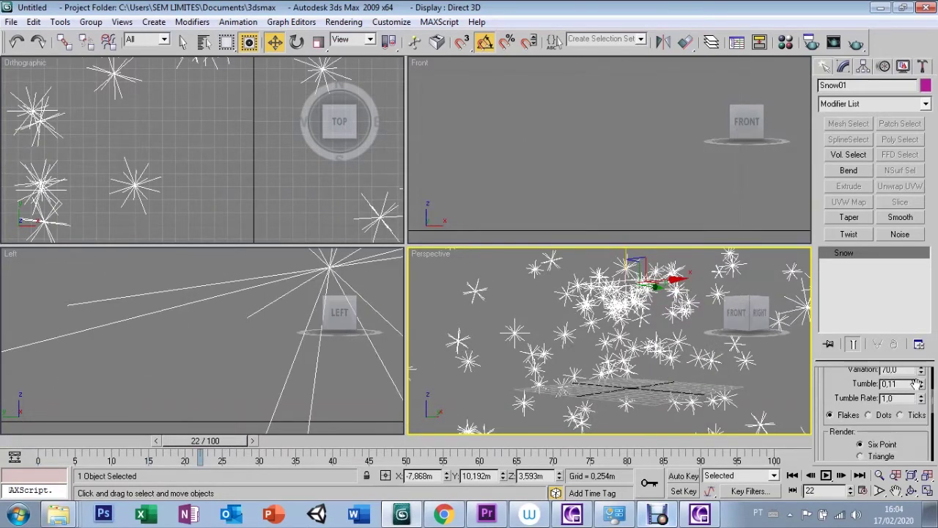
{"action": "scroll", "coordinate": [922, 396], "scroll_direction": "up", "scroll_amount": 2}
{"action": "mouse_move", "coordinate": [922, 412]}
{"action": "left_mouse_down"}
{"action": "mouse_move", "coordinate": [922, 357]}
{"action": "mouse_move", "coordinate": [922, 432]}
{"action": "mouse_move", "coordinate": [927, 356]}
{"action": "mouse_move", "coordinate": [918, 453]}
{"action": "left_mouse_up"}
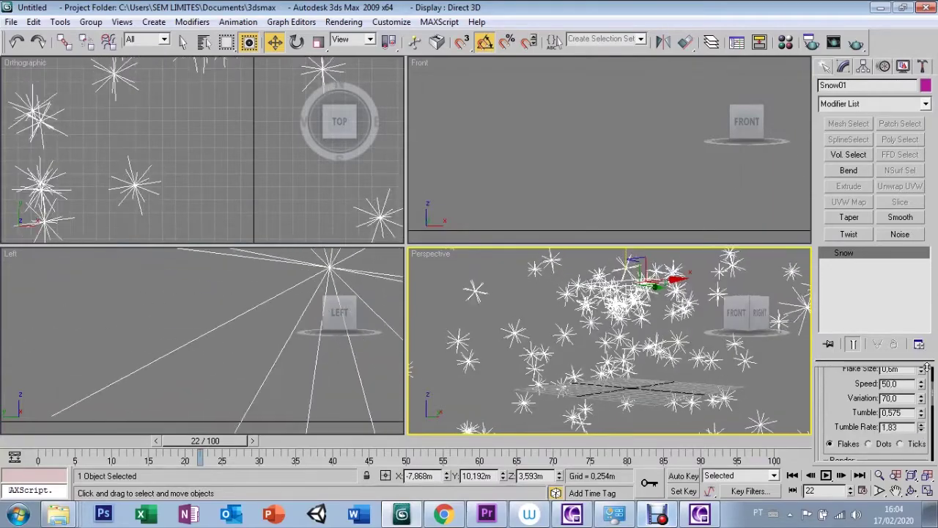
{"action": "left_click_drag", "start_coordinate": [918, 453], "coordinate": [918, 411]}
{"action": "scroll", "coordinate": [838, 432], "scroll_direction": "down", "scroll_amount": 2}
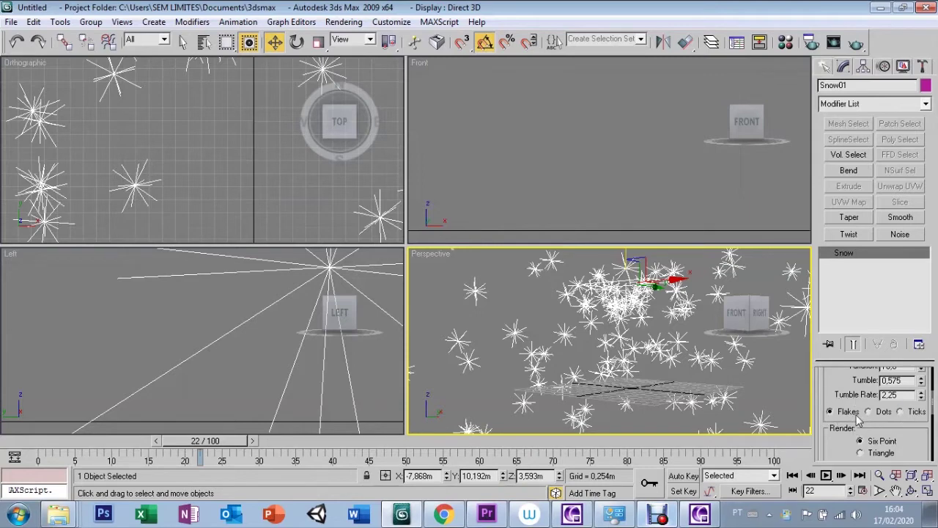
{"action": "left_click", "coordinate": [869, 412]}
Display the snow particles as Ticks and select the Timing Start value for editing
{"action": "left_click", "coordinate": [901, 412]}
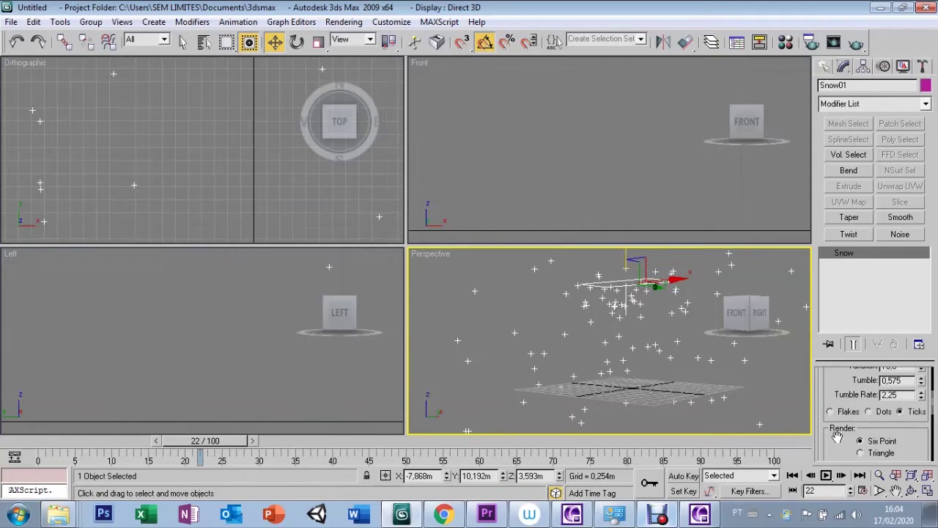
{"action": "scroll", "coordinate": [842, 427], "scroll_direction": "down", "scroll_amount": 3}
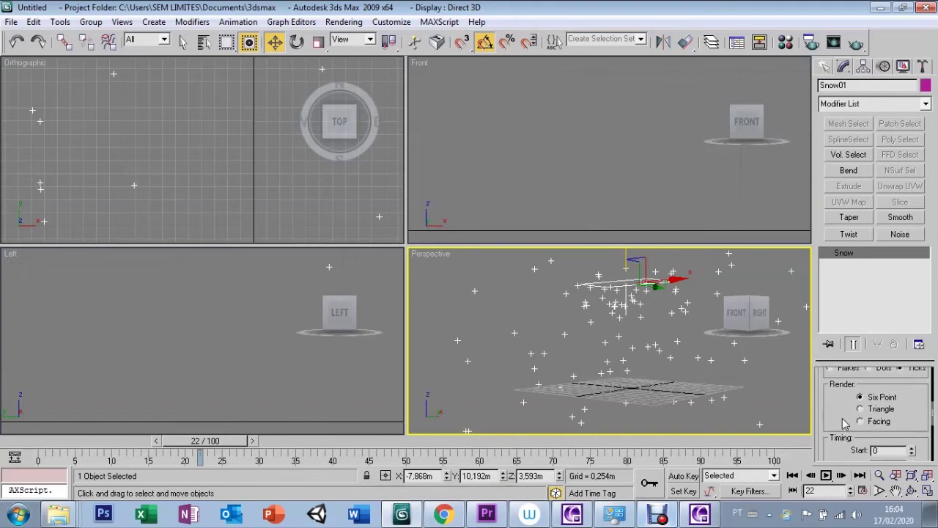
{"action": "scroll", "coordinate": [864, 411], "scroll_direction": "up", "scroll_amount": 1}
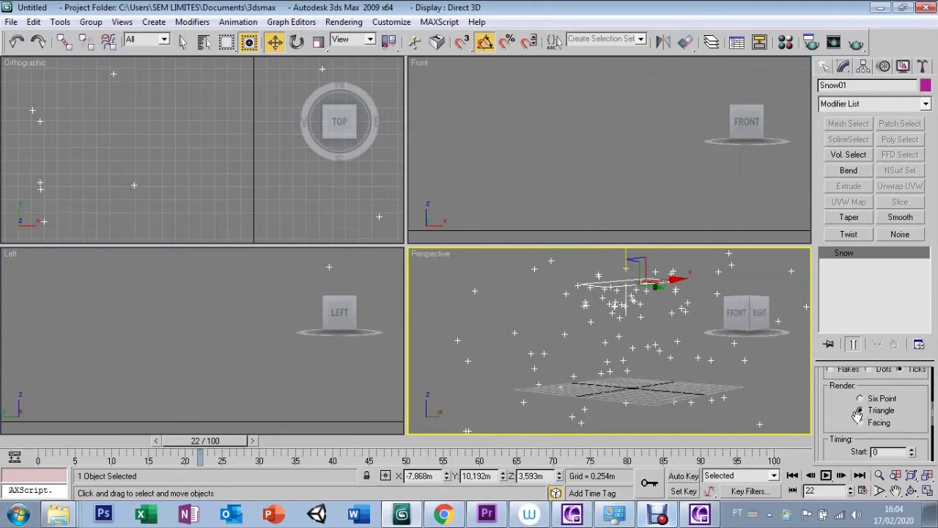
{"action": "scroll", "coordinate": [863, 409], "scroll_direction": "down", "scroll_amount": 3}
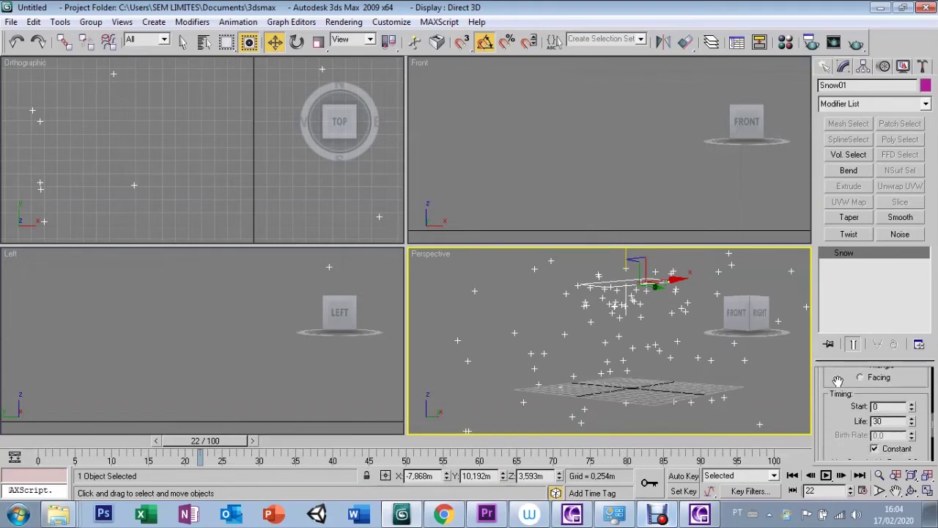
{"action": "double_click", "coordinate": [880, 406]}
{"action": "type", "text": "2"}
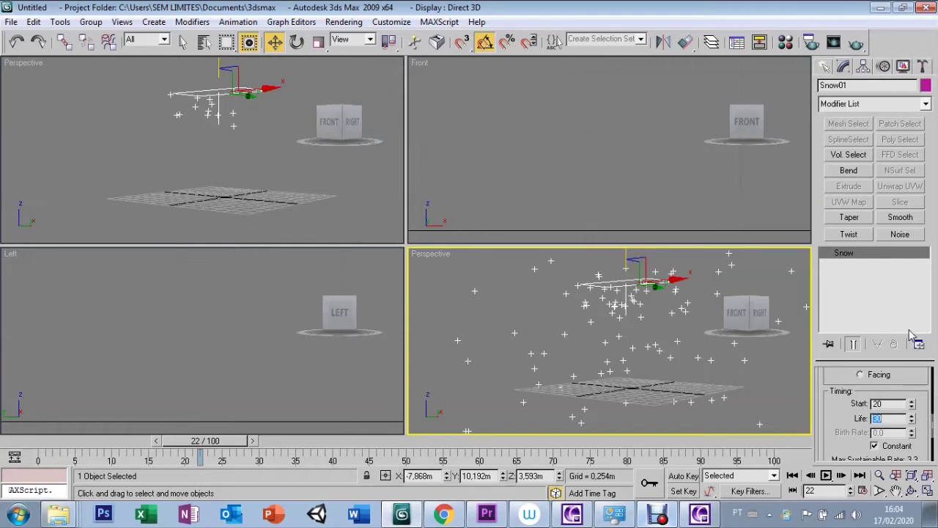
Set particle Life to 70 and scrub the timeline to check when snow begins
{"action": "type", "text": "0"}
{"action": "key", "text": "Return"}
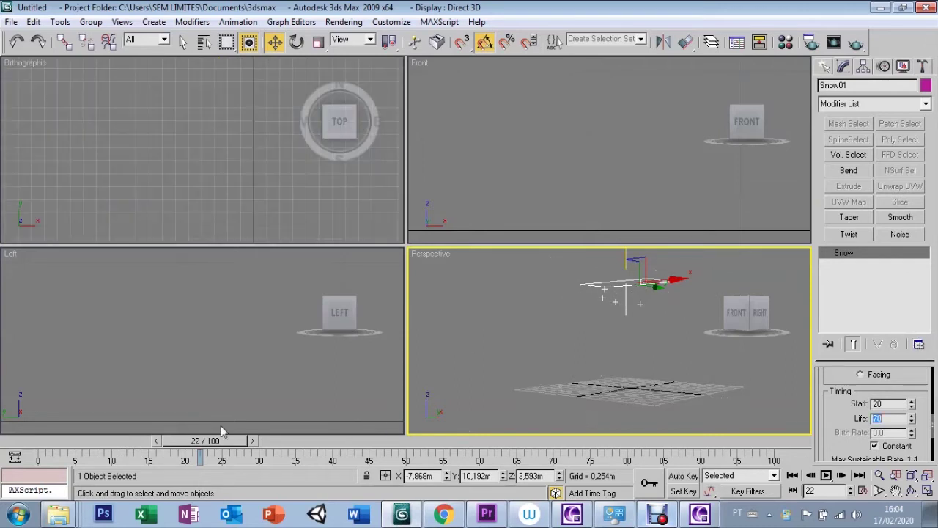
{"action": "mouse_move", "coordinate": [209, 449]}
{"action": "left_mouse_down"}
{"action": "mouse_move", "coordinate": [196, 459]}
{"action": "mouse_move", "coordinate": [330, 460]}
{"action": "left_mouse_up"}
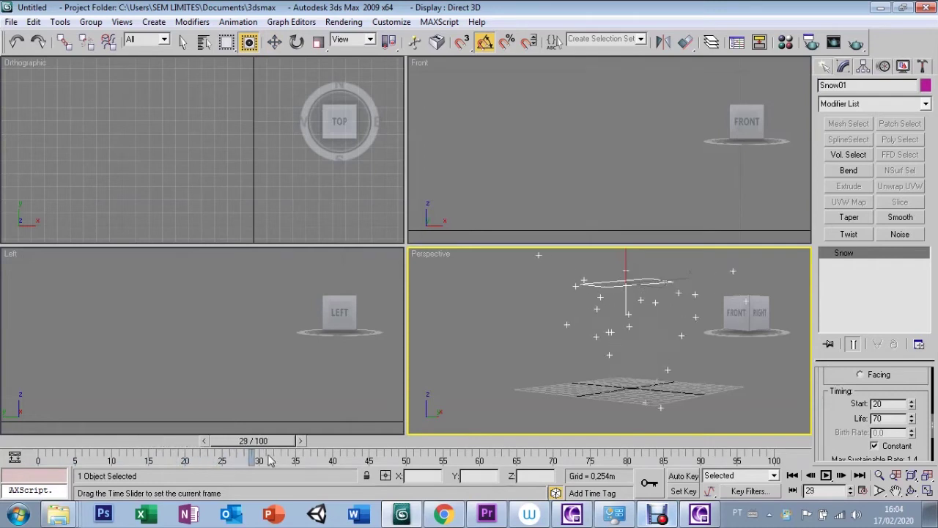
{"action": "key", "text": "w"}
{"action": "scroll", "coordinate": [832, 396], "scroll_direction": "down", "scroll_amount": 3}
{"action": "scroll", "coordinate": [834, 421], "scroll_direction": "up", "scroll_amount": 1}
Show the particles as Flakes again and turn off Constant to enable Birth Rate
{"action": "left_click", "coordinate": [830, 439]}
{"action": "scroll", "coordinate": [831, 424], "scroll_direction": "down", "scroll_amount": 2}
{"action": "scroll", "coordinate": [832, 422], "scroll_direction": "down", "scroll_amount": 2}
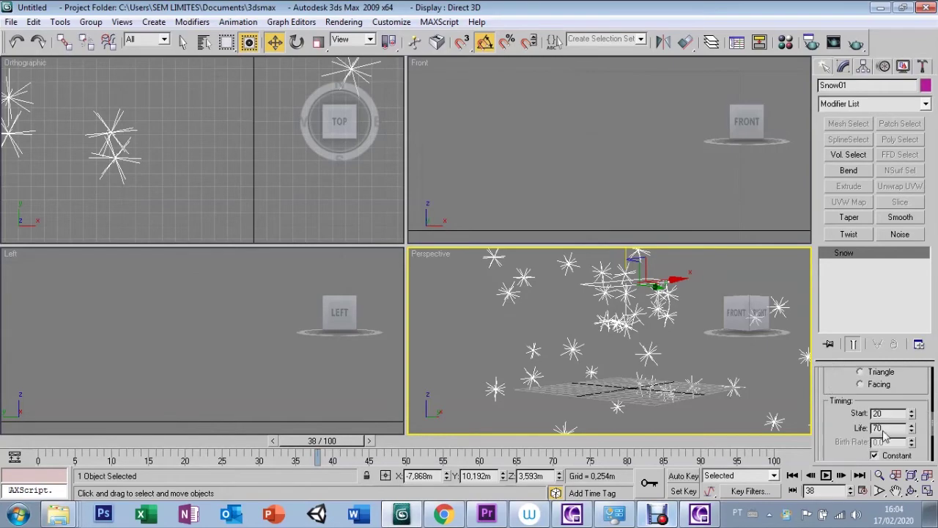
{"action": "left_click_drag", "start_coordinate": [322, 440], "coordinate": [744, 453]}
{"action": "key", "text": "w"}
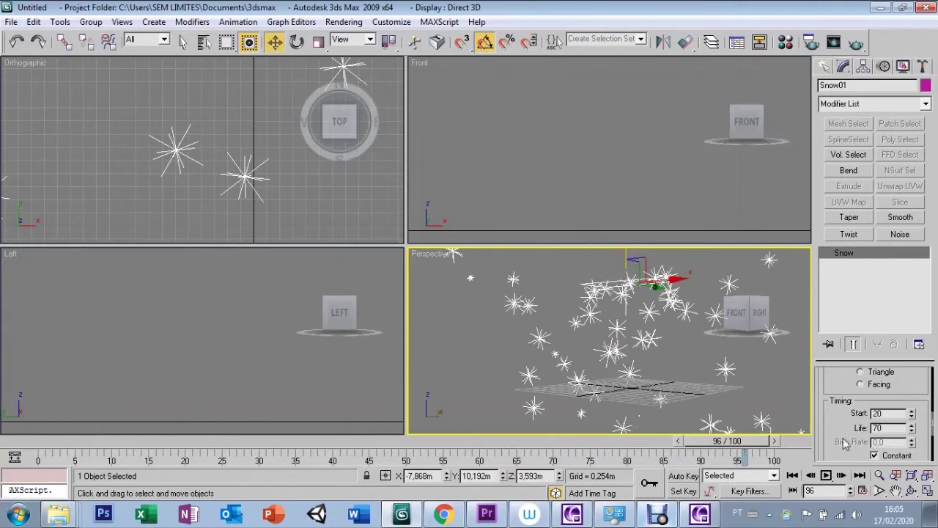
{"action": "scroll", "coordinate": [840, 407], "scroll_direction": "down", "scroll_amount": 1}
{"action": "scroll", "coordinate": [841, 407], "scroll_direction": "down", "scroll_amount": 1}
{"action": "left_click", "coordinate": [875, 413]}
{"action": "type", "text": "20"}
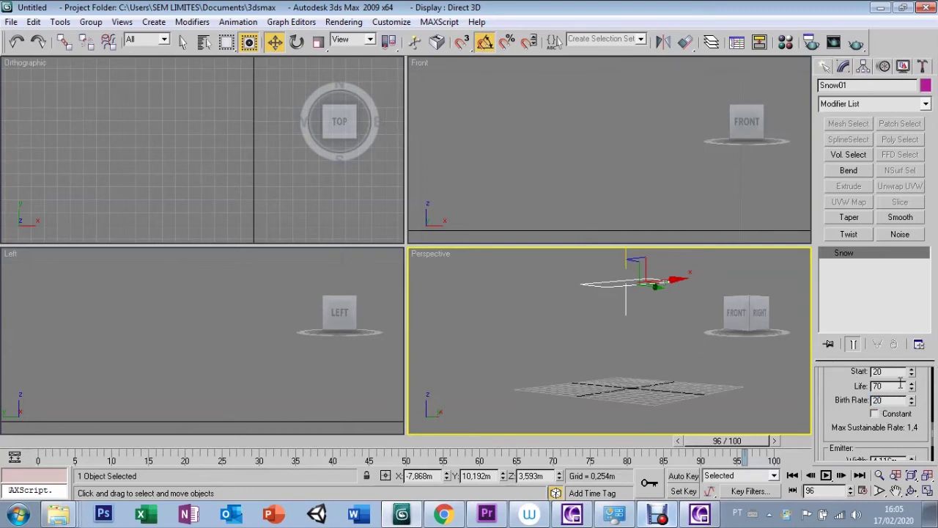
Set Birth Rate to 20, lower the emitter toward the grid, and rewind to frame 0
{"action": "key", "text": "Return"}
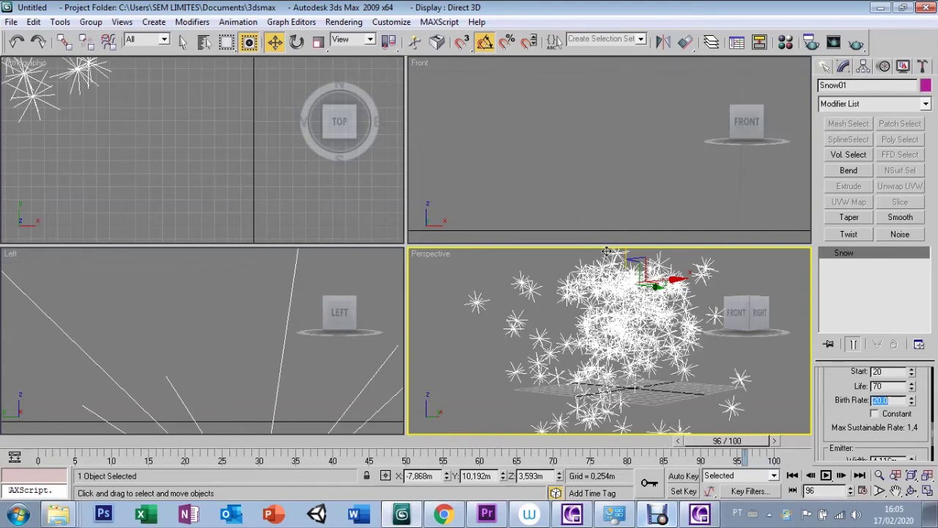
{"action": "mouse_move", "coordinate": [625, 253]}
{"action": "left_mouse_down"}
{"action": "mouse_move", "coordinate": [612, 270]}
{"action": "mouse_move", "coordinate": [464, 320]}
{"action": "left_mouse_up"}
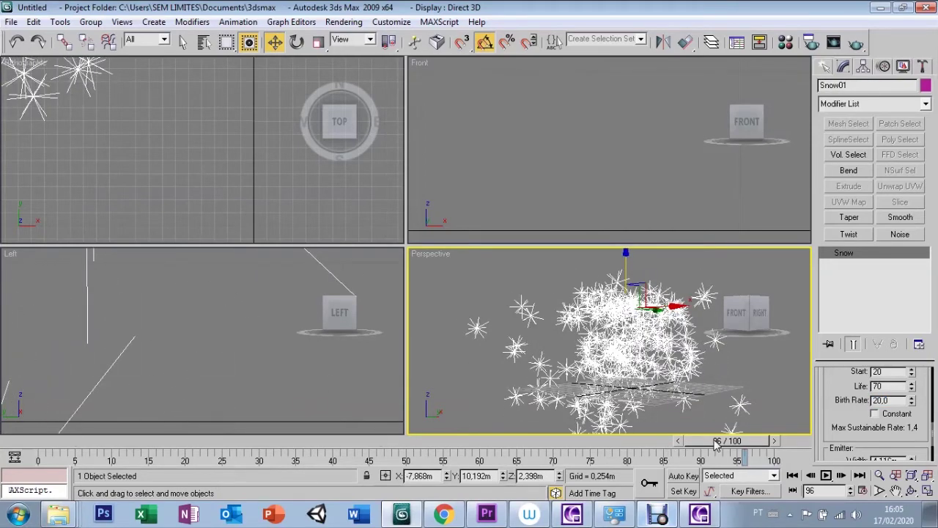
{"action": "mouse_move", "coordinate": [716, 442]}
{"action": "left_mouse_down"}
{"action": "mouse_move", "coordinate": [44, 441]}
{"action": "mouse_move", "coordinate": [591, 441]}
{"action": "mouse_move", "coordinate": [335, 441]}
{"action": "left_mouse_up"}
Enlarge the emitter to 5,35m width and 2,937m length, then toggle Hide on and off
{"action": "key", "text": "w"}
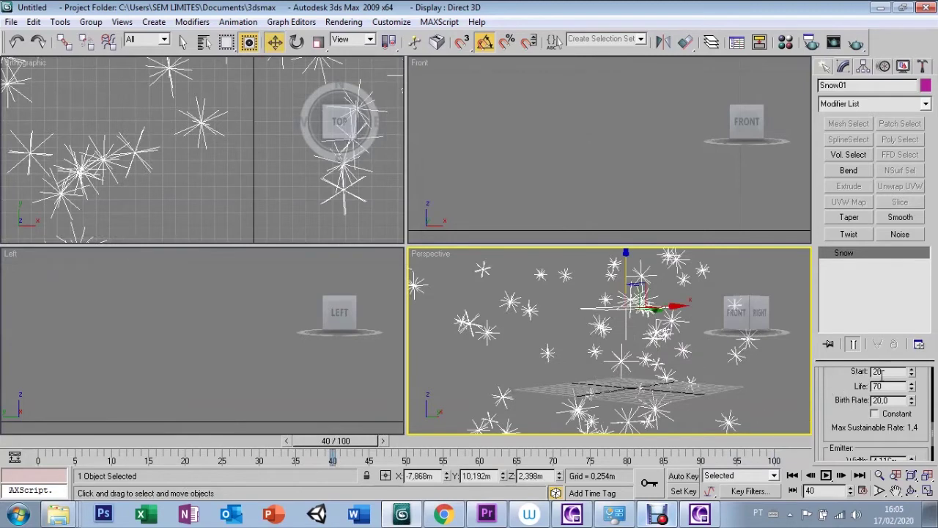
{"action": "scroll", "coordinate": [845, 408], "scroll_direction": "down", "scroll_amount": 3}
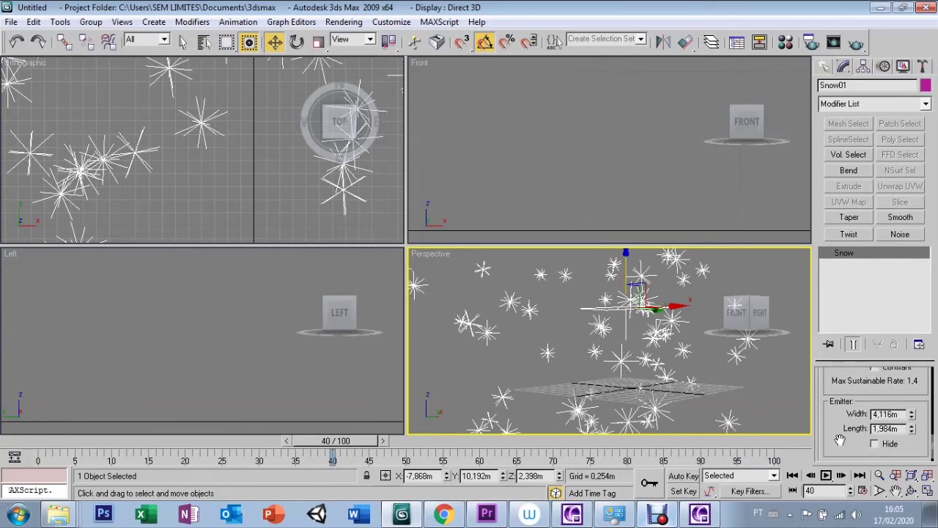
{"action": "left_click", "coordinate": [912, 413]}
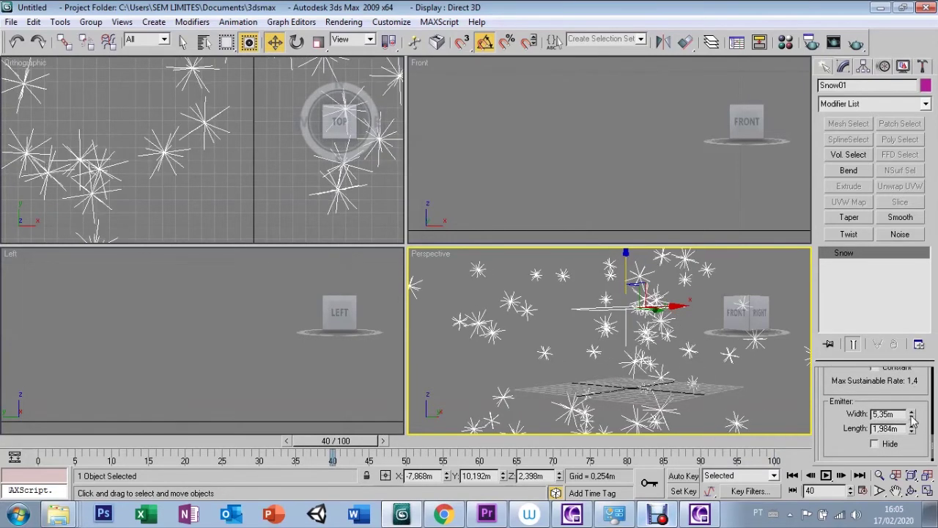
{"action": "left_click", "coordinate": [912, 427]}
{"action": "scroll", "coordinate": [840, 446], "scroll_direction": "down", "scroll_amount": 1}
{"action": "scroll", "coordinate": [836, 406], "scroll_direction": "up", "scroll_amount": 2}
{"action": "scroll", "coordinate": [836, 410], "scroll_direction": "down", "scroll_amount": 2}
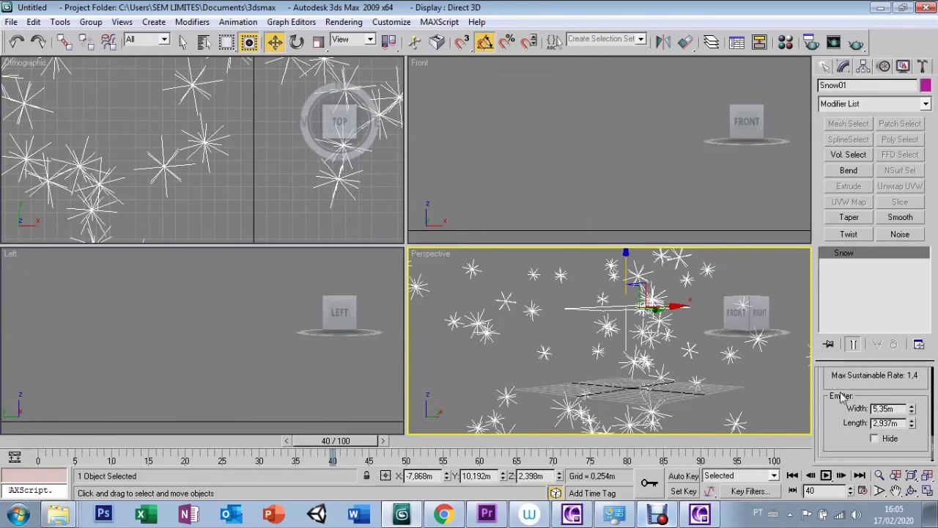
{"action": "left_click", "coordinate": [875, 438]}
{"action": "left_click", "coordinate": [875, 438]}
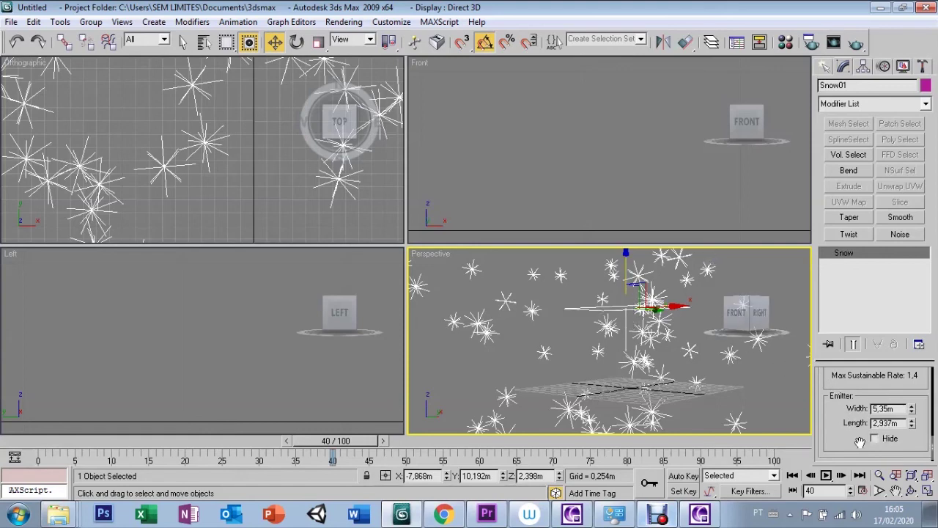